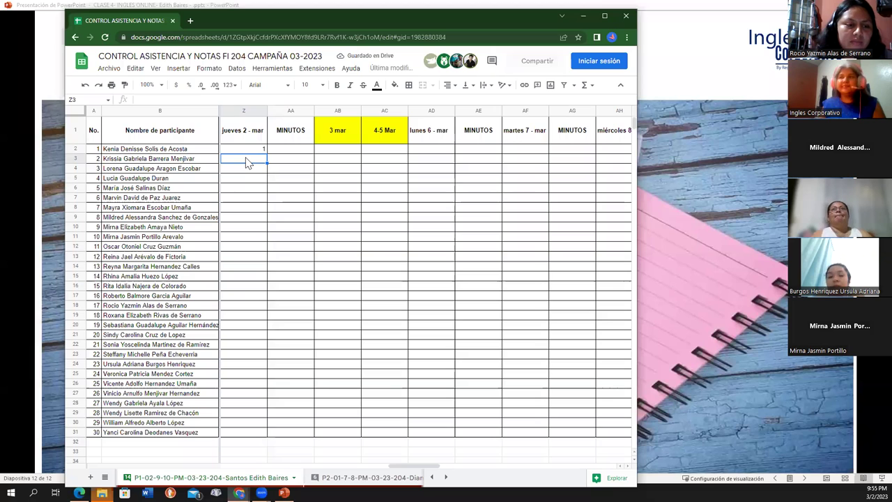
# Enter attendance 1 for participants 2 to 4 in the "jueves 2 - mar" column (cells Z3 to Z5)
pyautogui.write('1')
pyautogui.click(244, 173)
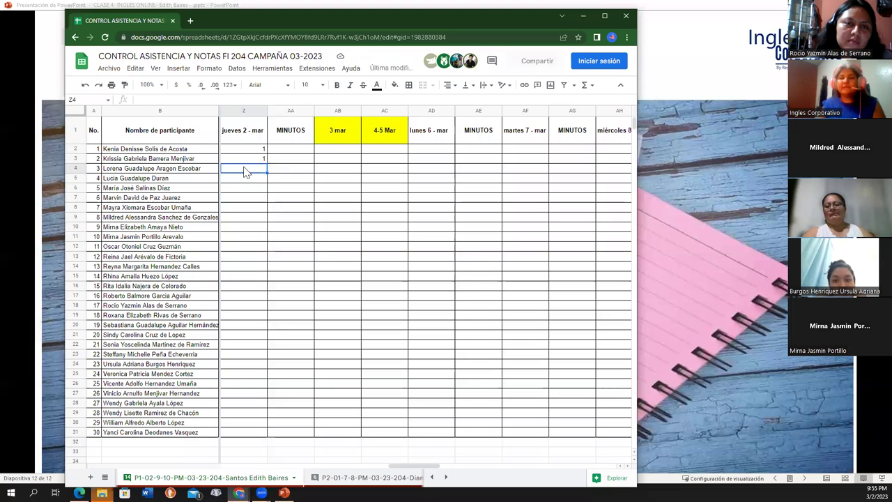
pyautogui.write('1')
pyautogui.press('Return')
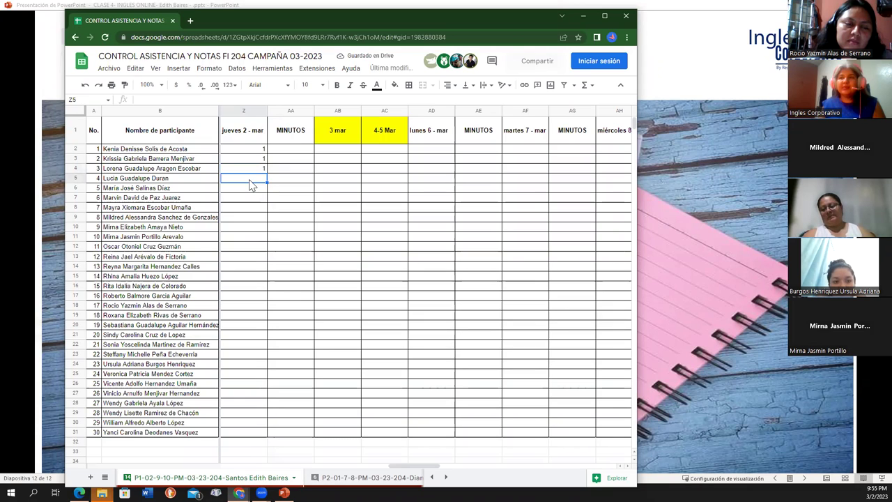
pyautogui.write('1')
pyautogui.press('Return')
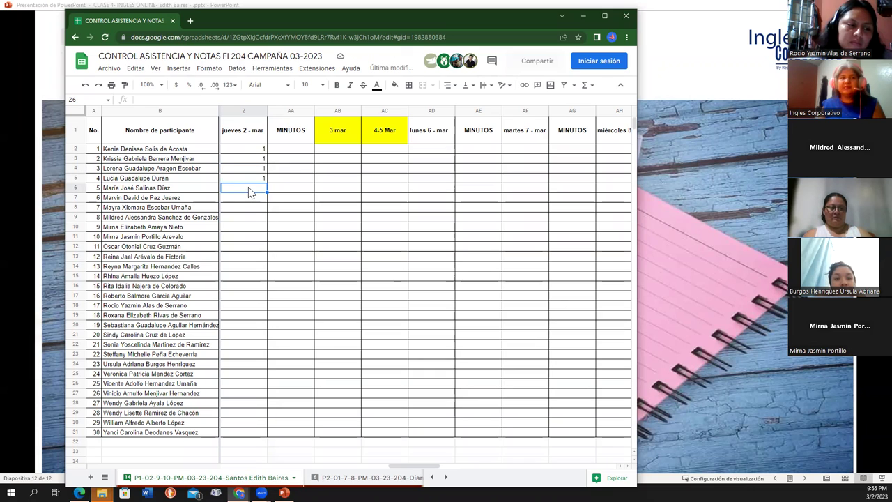
# Enter 0 for participant 5, 1 for participant 6 and 0 for participant 7 in the "jueves 2 - mar" column
pyautogui.write('0')
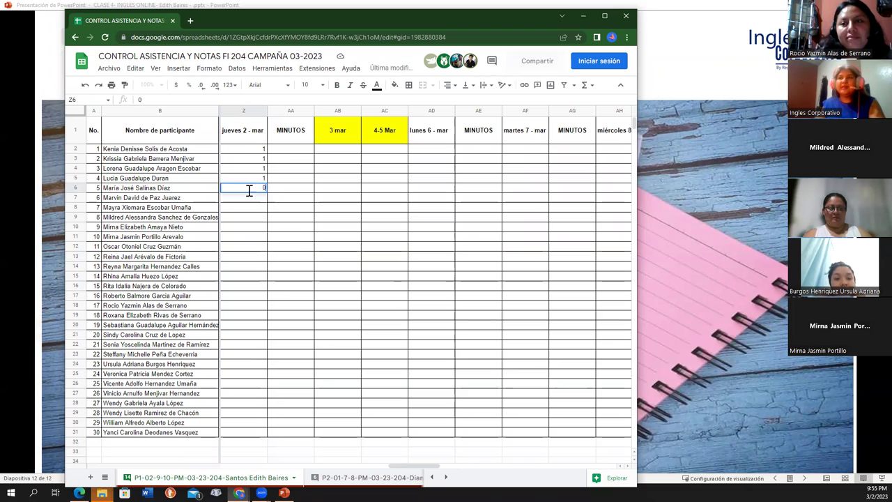
pyautogui.click(249, 200)
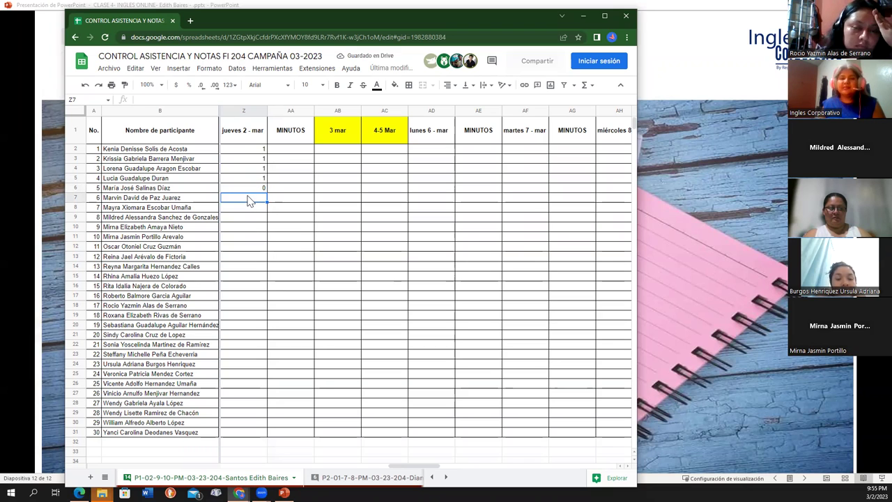
pyautogui.write('1')
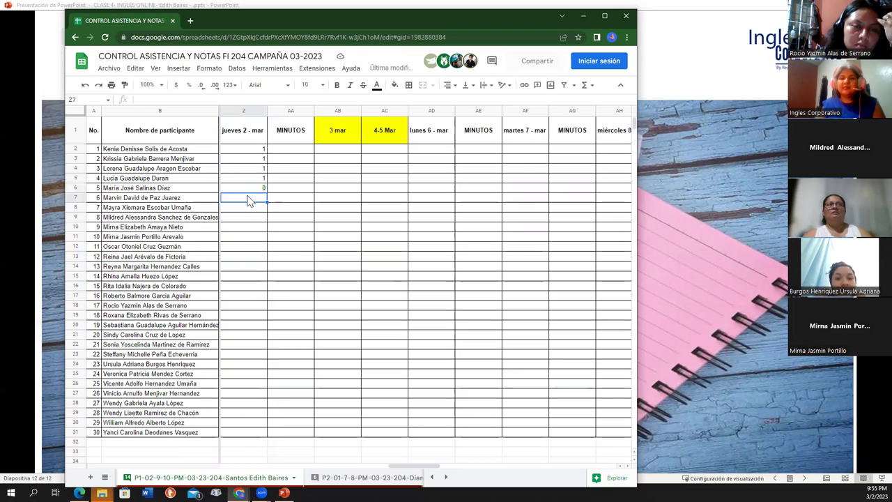
pyautogui.click(250, 212)
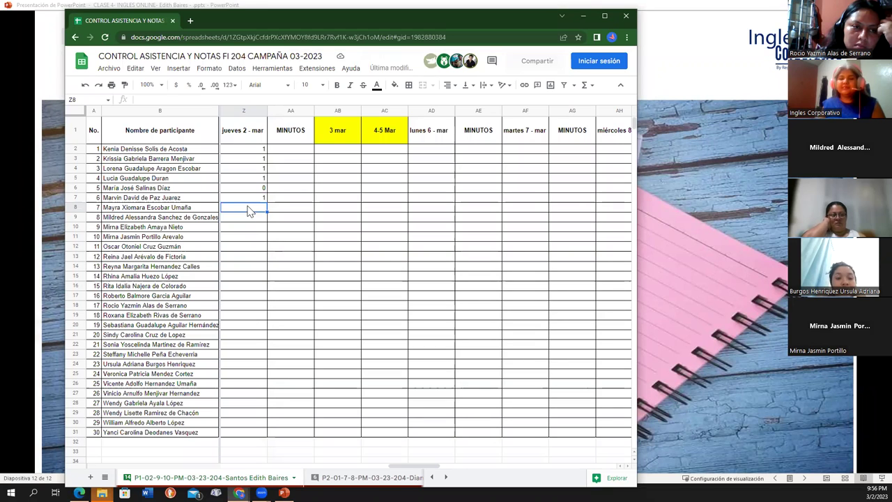
pyautogui.write('0')
pyautogui.click(249, 217)
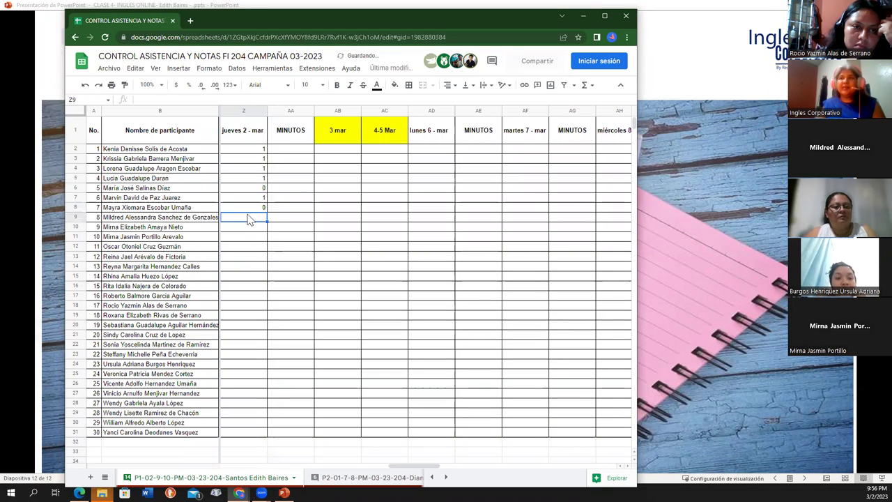
# Mark participants 8 to 13 with 1 in the "jueves 2 - mar" column (cells Z9 to Z14)
pyautogui.write('1')
pyautogui.press('Return')
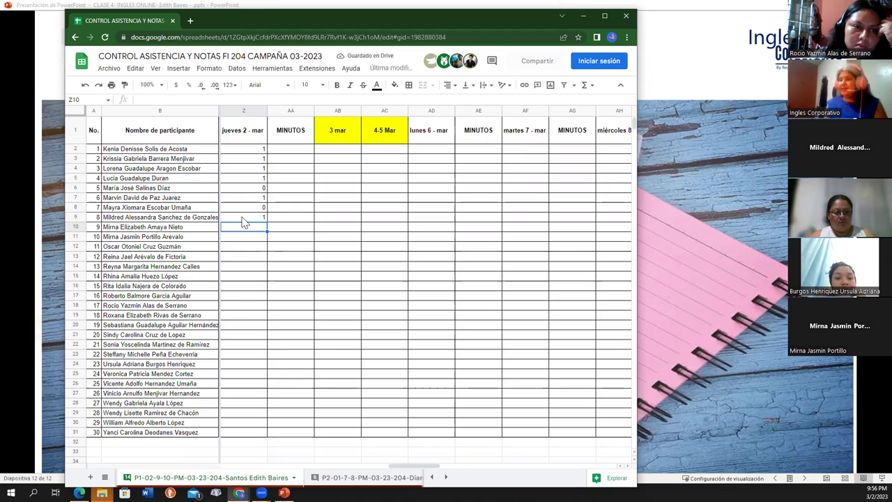
pyautogui.write('1')
pyautogui.click(246, 241)
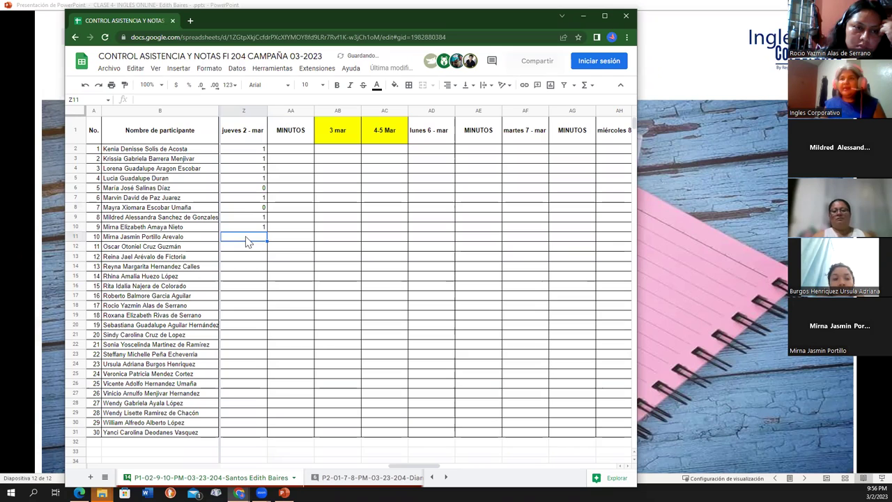
pyautogui.write('1')
pyautogui.click(254, 248)
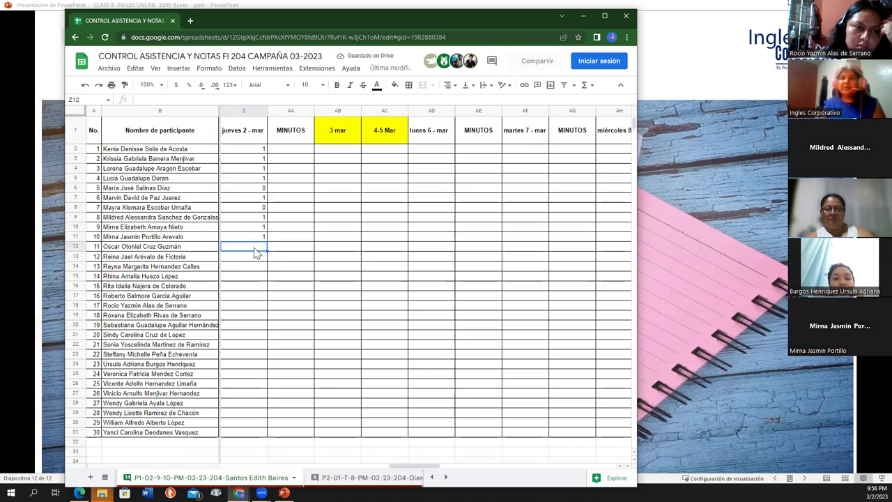
pyautogui.write('1')
pyautogui.press('Return')
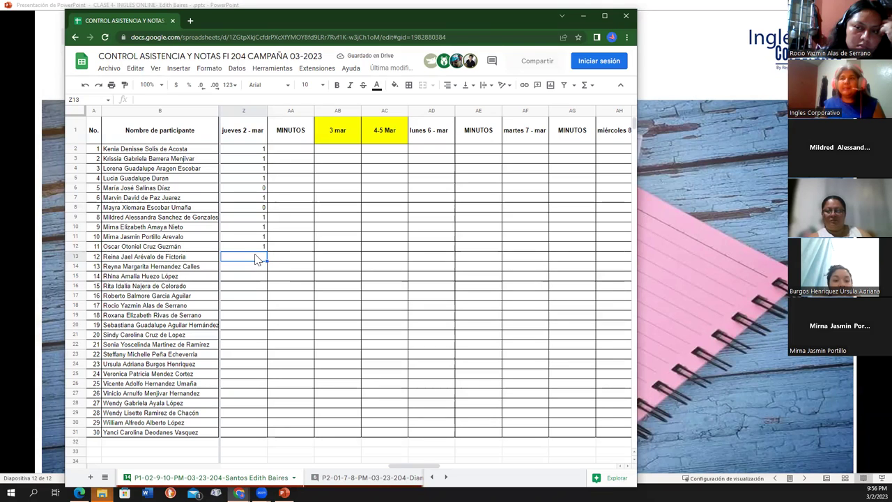
pyautogui.write('1')
pyautogui.press('Return')
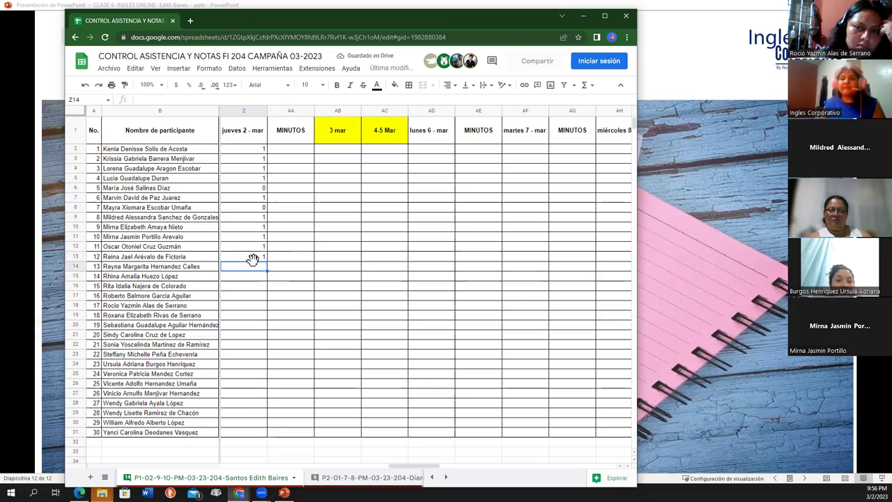
pyautogui.write('1')
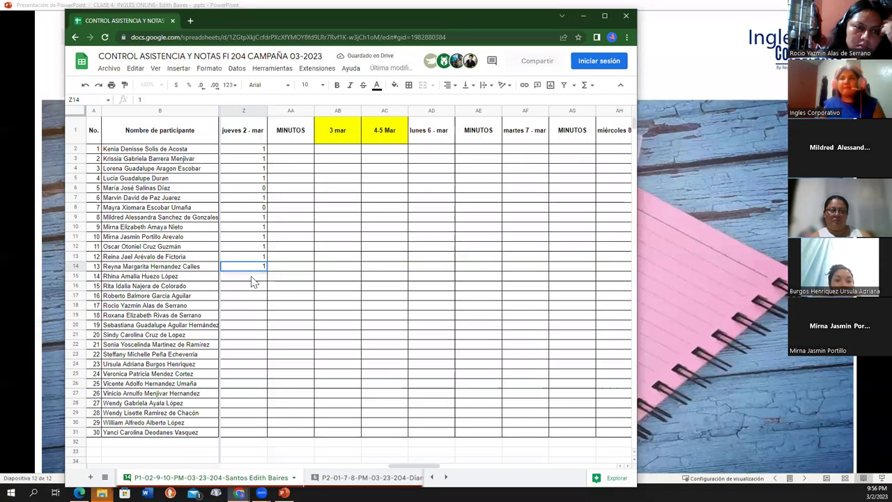
pyautogui.press('Return')
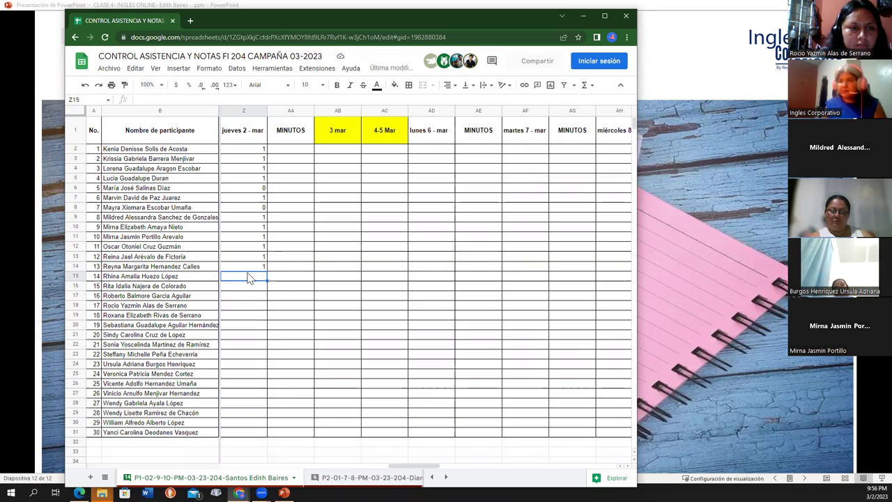
# Mark participants 14 and 15 with 0 in the "jueves 2 - mar" column (cells Z15 and Z16)
pyautogui.write('0')
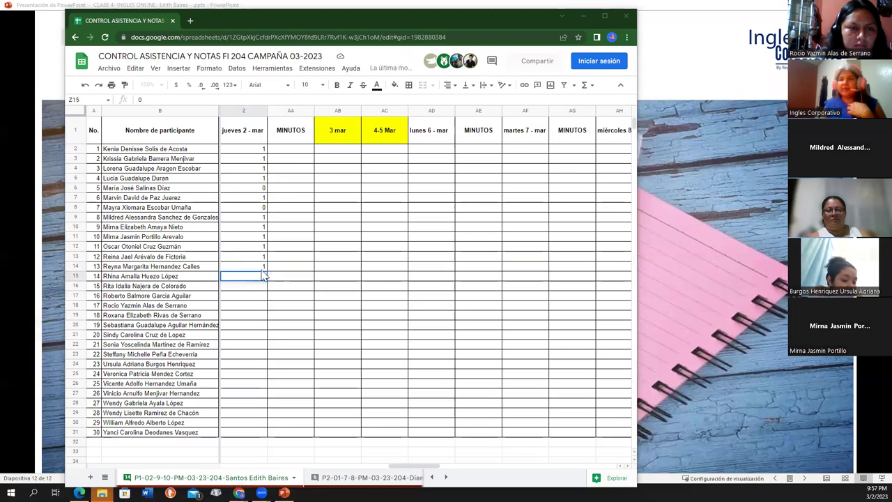
pyautogui.press('Return')
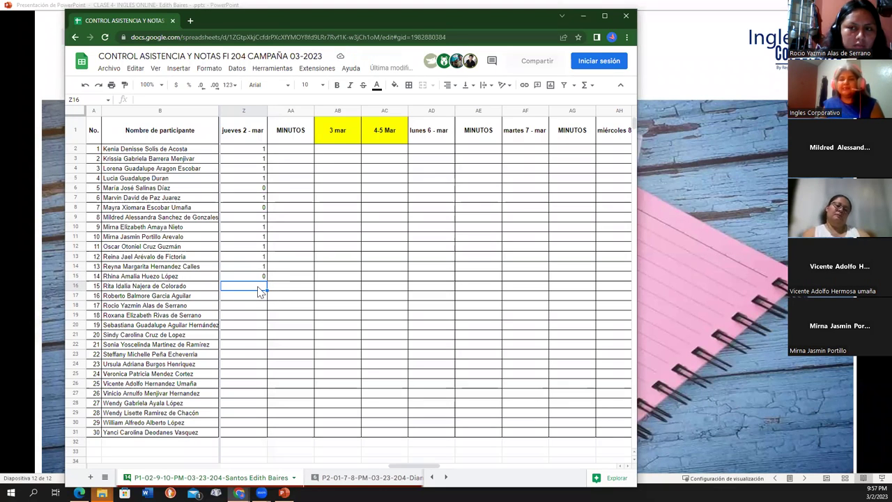
pyautogui.write('0')
pyautogui.press('Return')
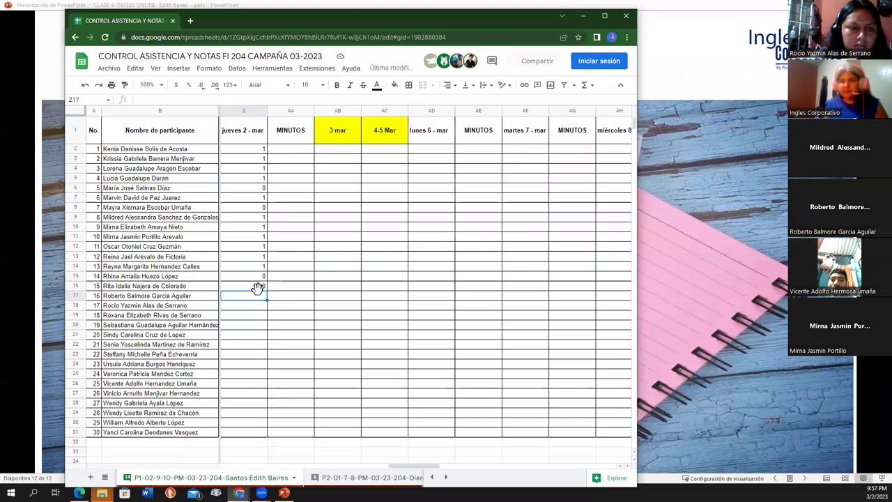
# Mark participants 16 to 21 with 1 in the "jueves 2 - mar" column (cells Z17 to Z22)
pyautogui.write('1')
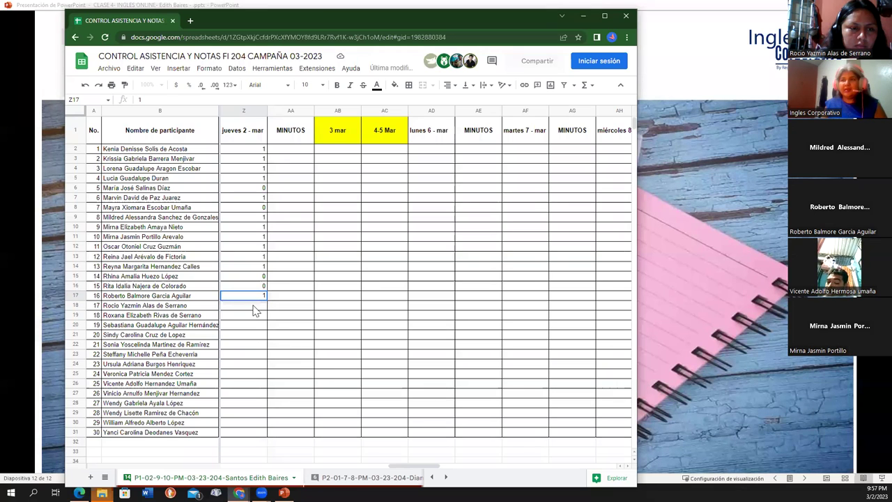
pyautogui.press('Return')
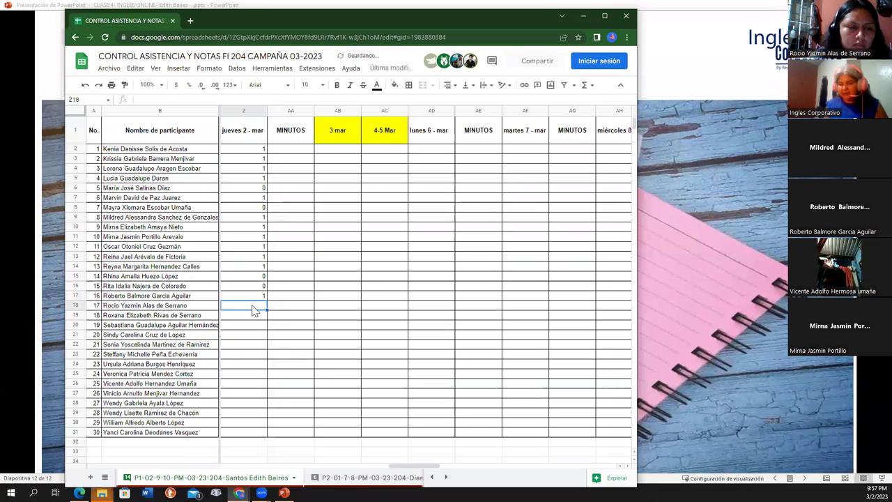
pyautogui.write('1')
pyautogui.press('Return')
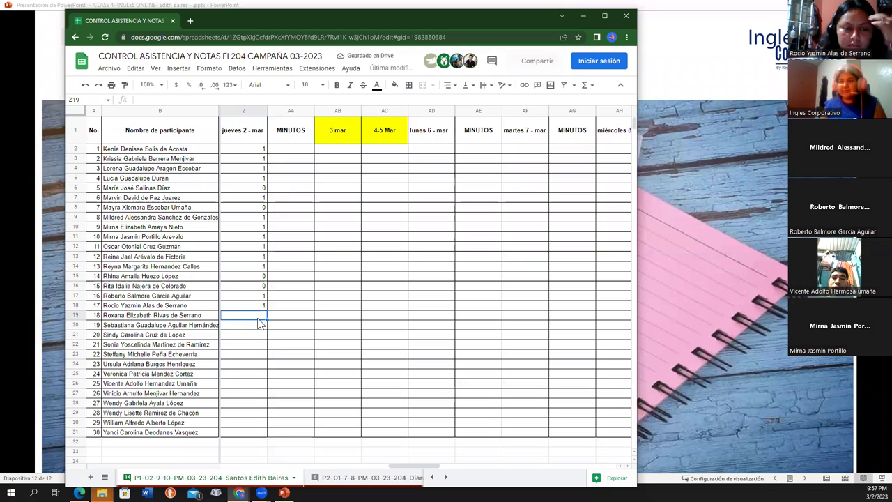
pyautogui.write('1')
pyautogui.press('Return')
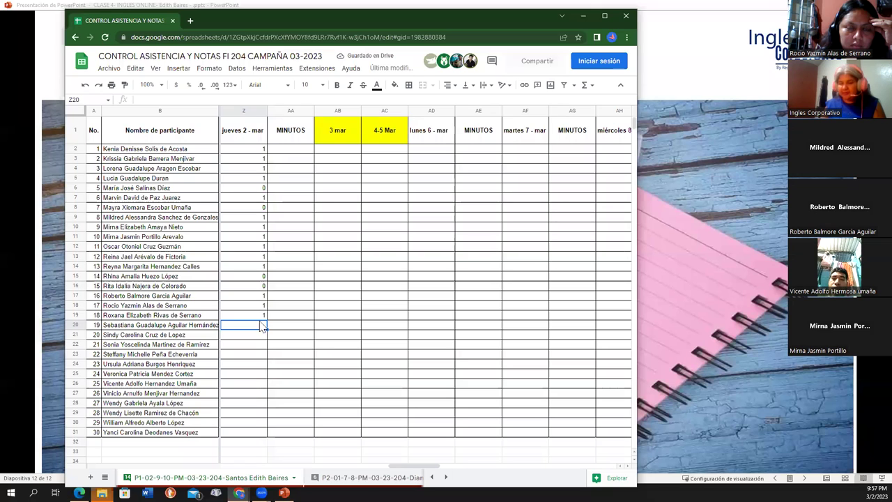
pyautogui.write('1')
pyautogui.press('Return')
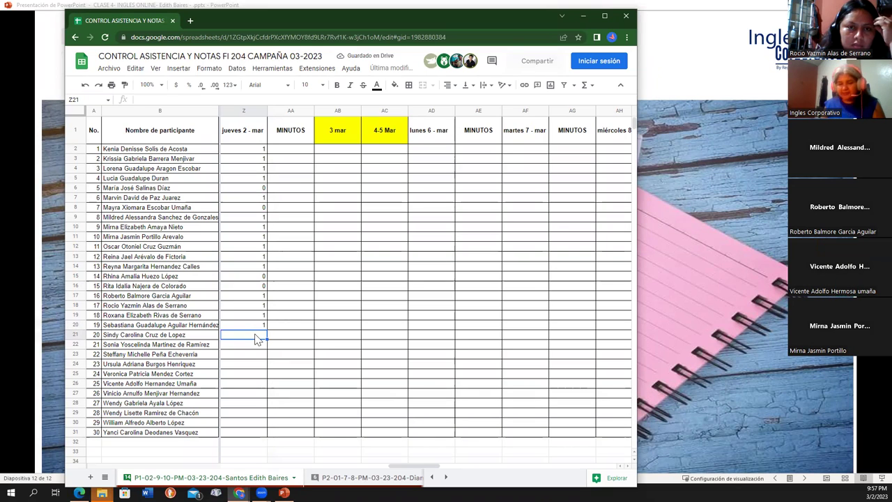
pyautogui.write('1')
pyautogui.press('Return')
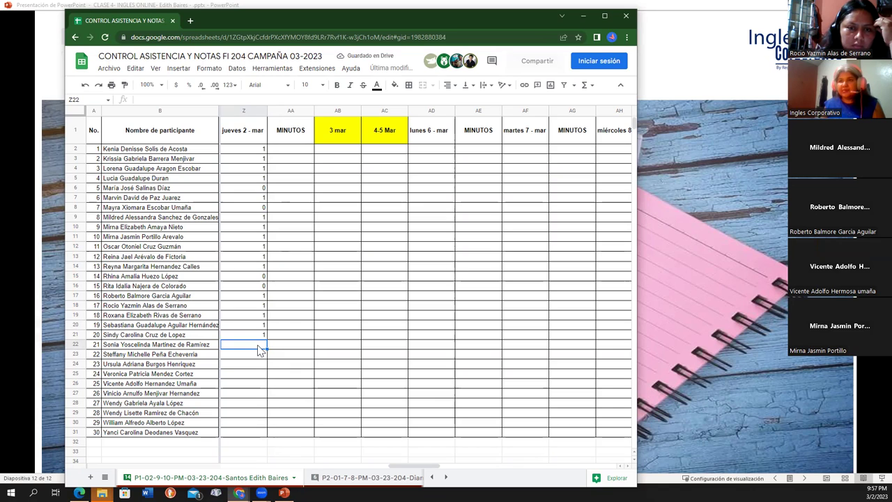
pyautogui.write('1')
pyautogui.press('Return')
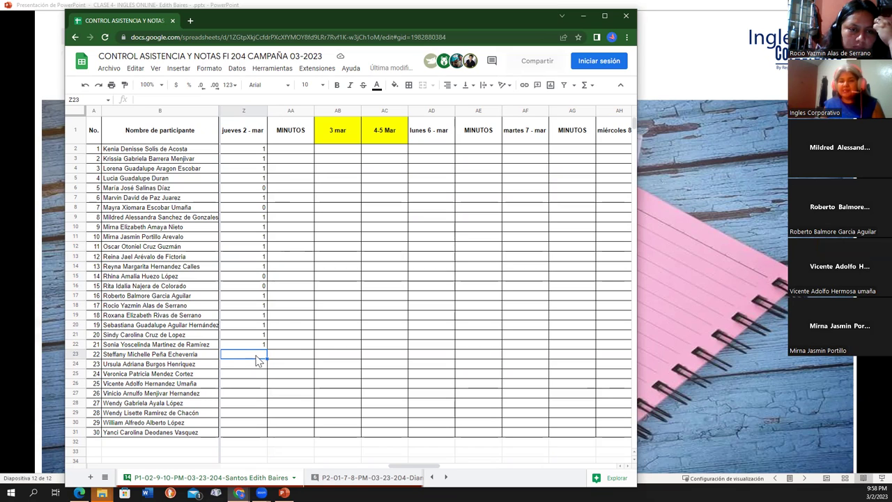
# Enter 0 for participant 22, 1 for participant 23 and 0 for participant 24 in the "jueves 2 - mar" column
pyautogui.write('0')
pyautogui.press('Return')
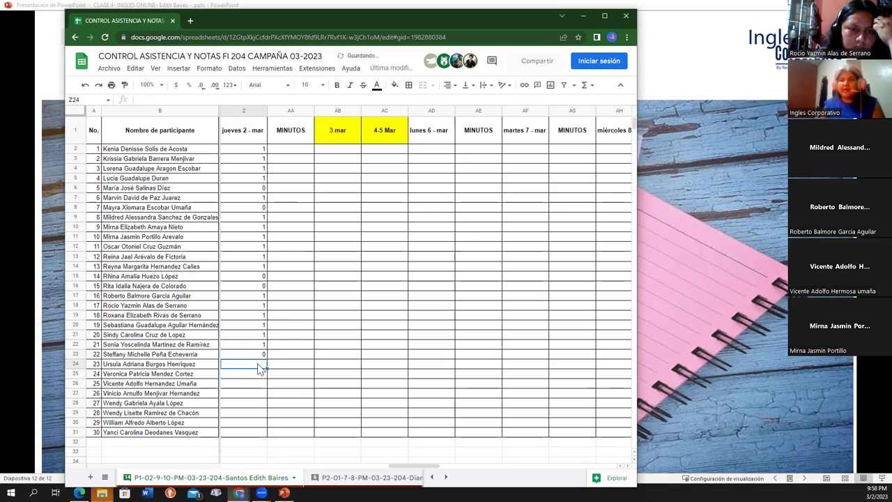
pyautogui.write('1')
pyautogui.press('Return')
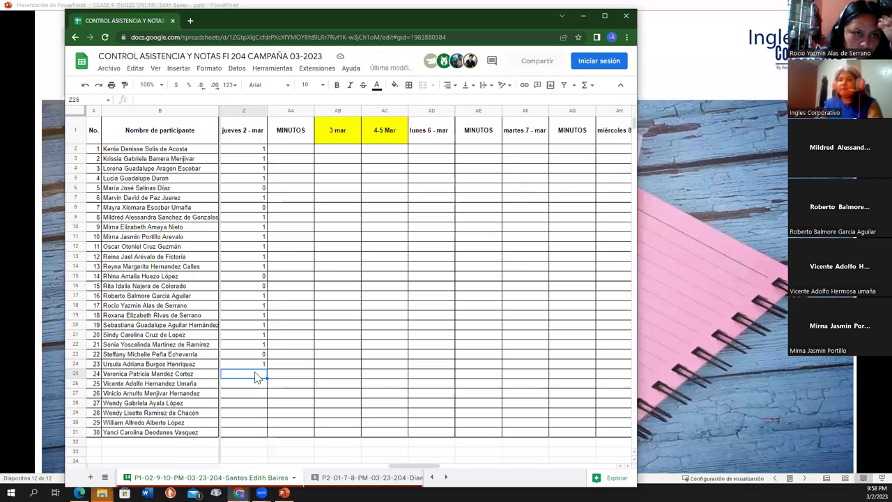
pyautogui.write('0')
pyautogui.press('Return')
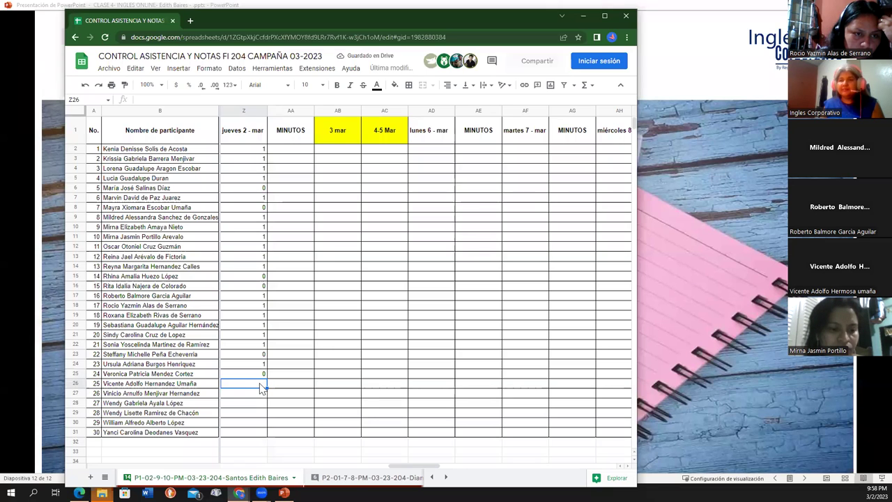
# Mark participants 25 to 30 with 1 in the "jueves 2 - mar" column (cells Z26 to Z31)
pyautogui.write('1')
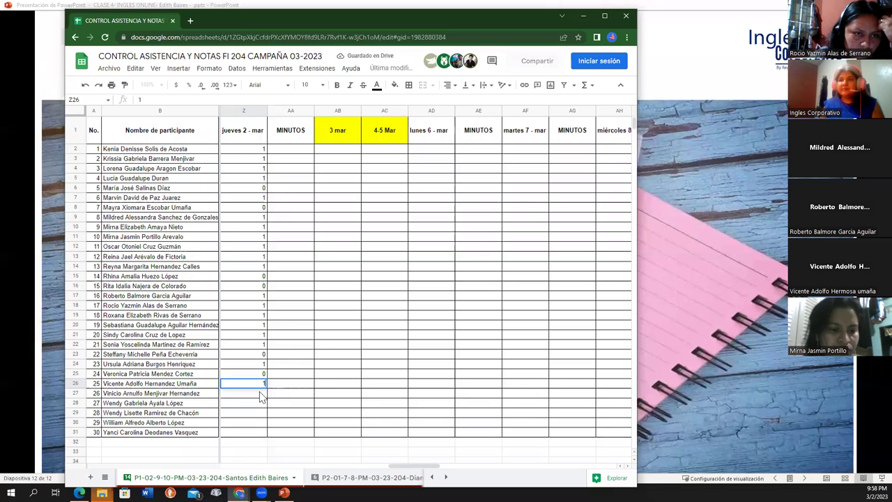
pyautogui.press('Return')
pyautogui.write('1')
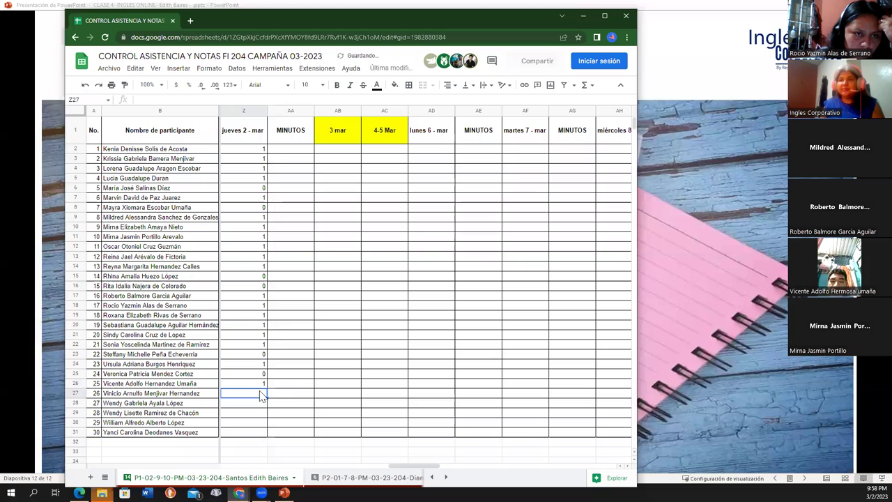
pyautogui.press('Return')
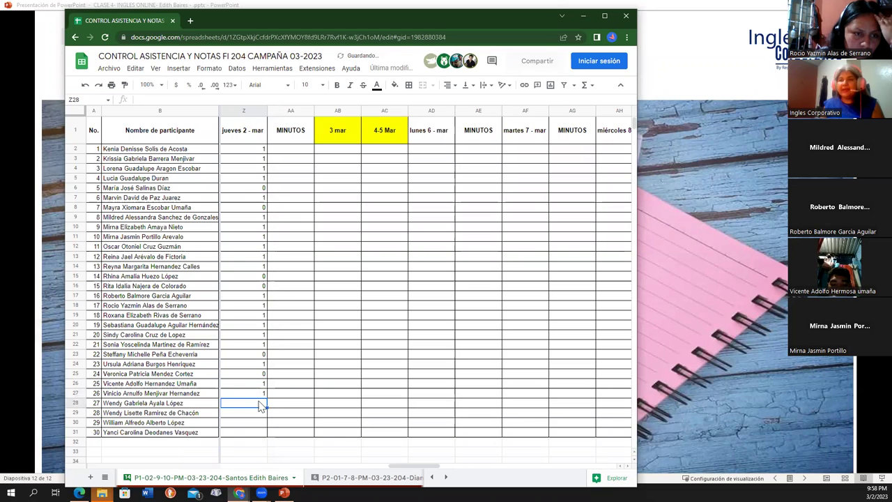
pyautogui.write('1')
pyautogui.press('Return')
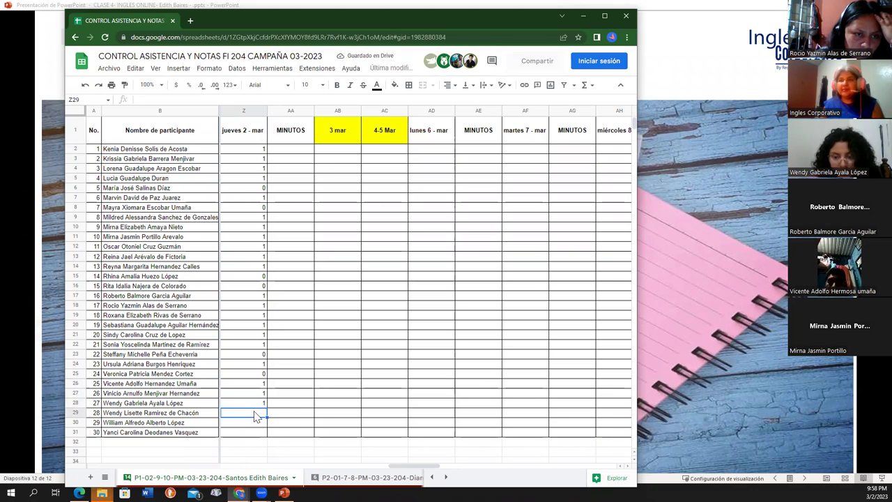
pyautogui.write('1')
pyautogui.press('Return')
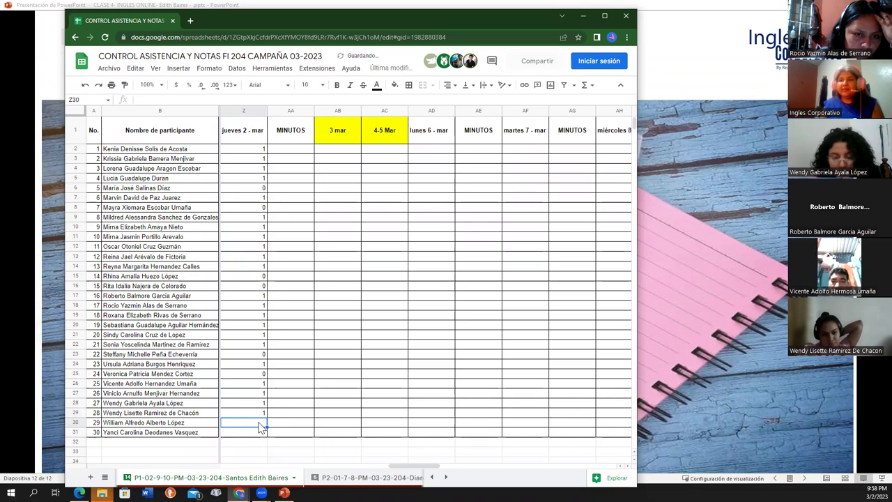
pyautogui.write('1')
pyautogui.press('Return')
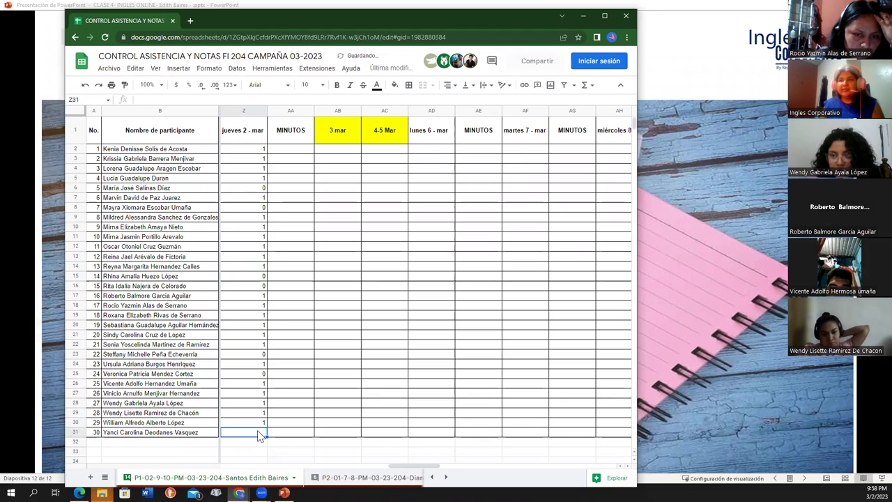
pyautogui.write('1')
pyautogui.click(296, 432)
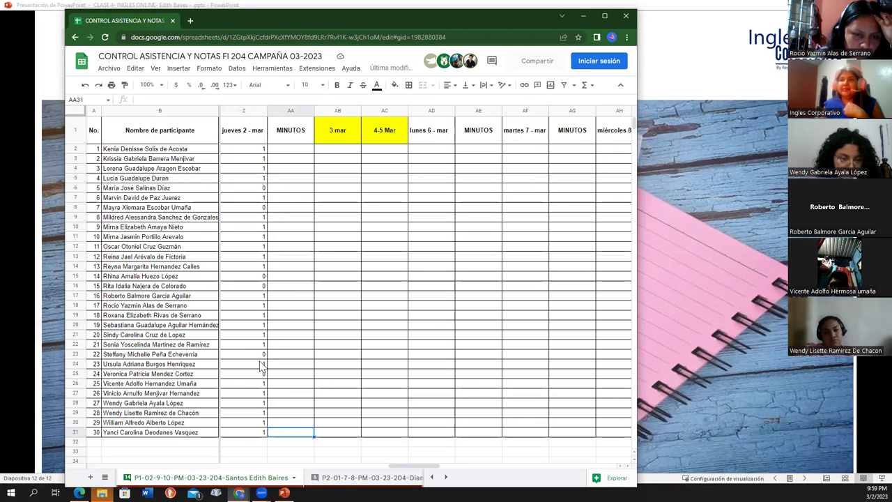
# Review the "jueves 2 - mar" entries for participants 24, 15 and 5, and minimize the spreadsheet window
pyautogui.click(261, 377)
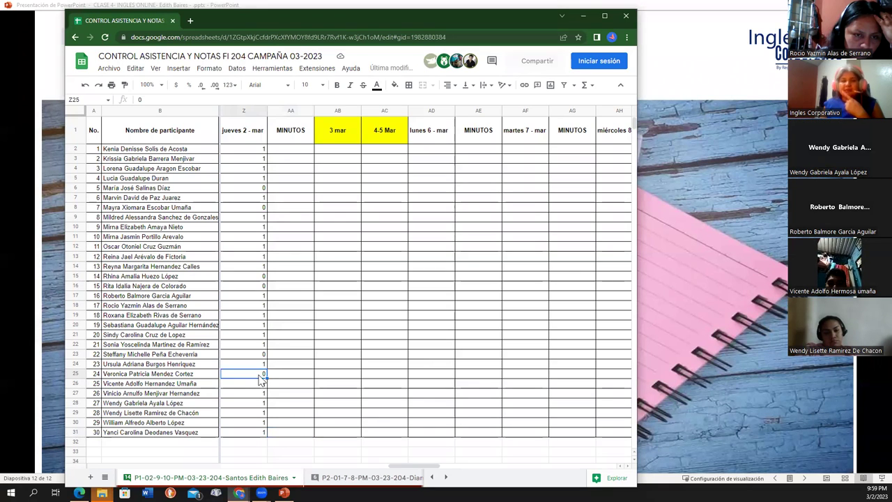
pyautogui.click(261, 287)
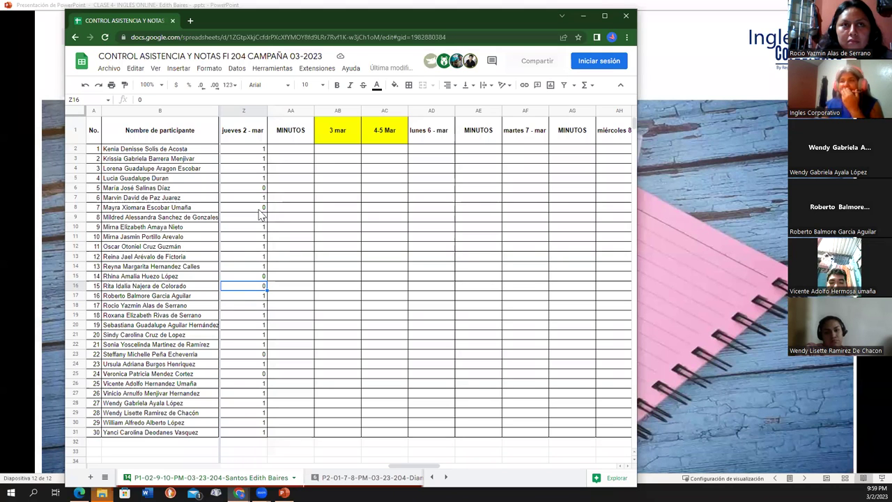
pyautogui.click(245, 188)
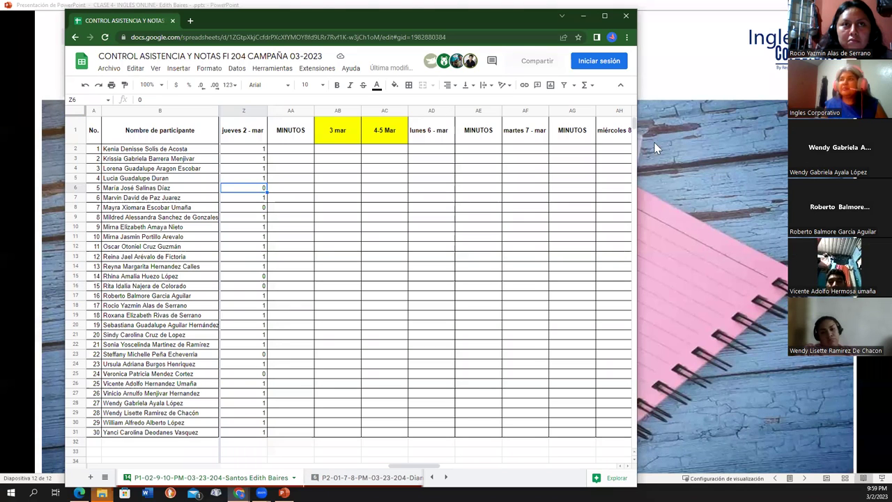
pyautogui.click(587, 16)
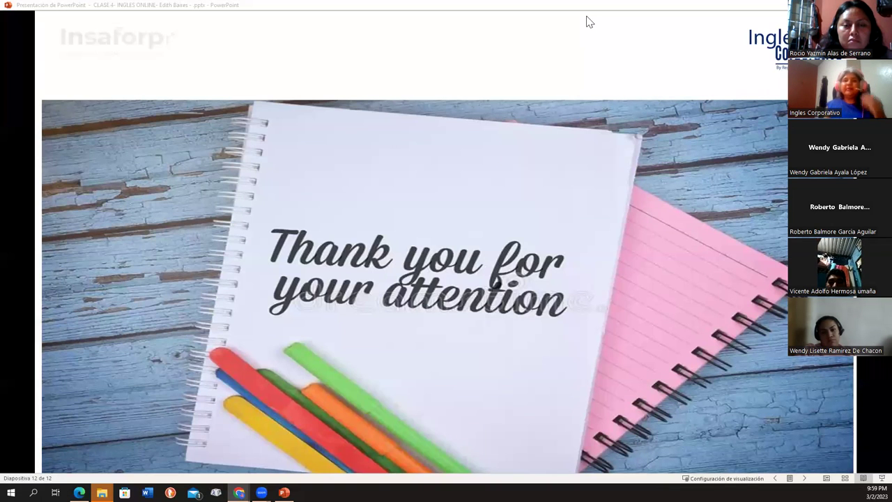